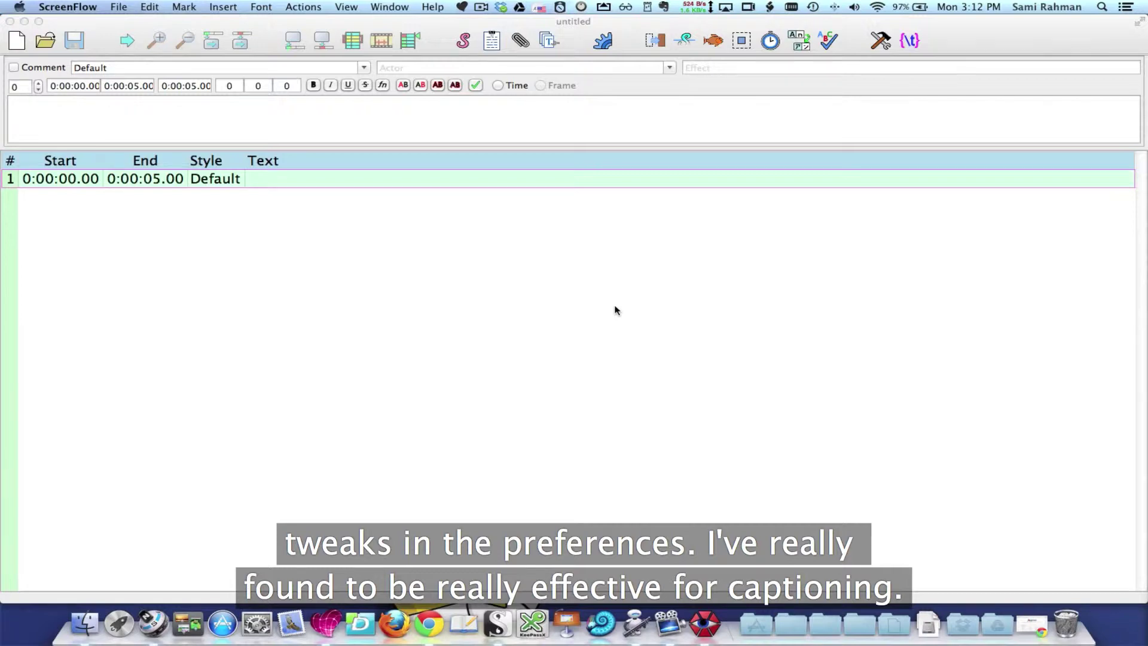
# Activate the Aegisub window showing the untitled script with its single Default line
pyautogui.click(570, 304)
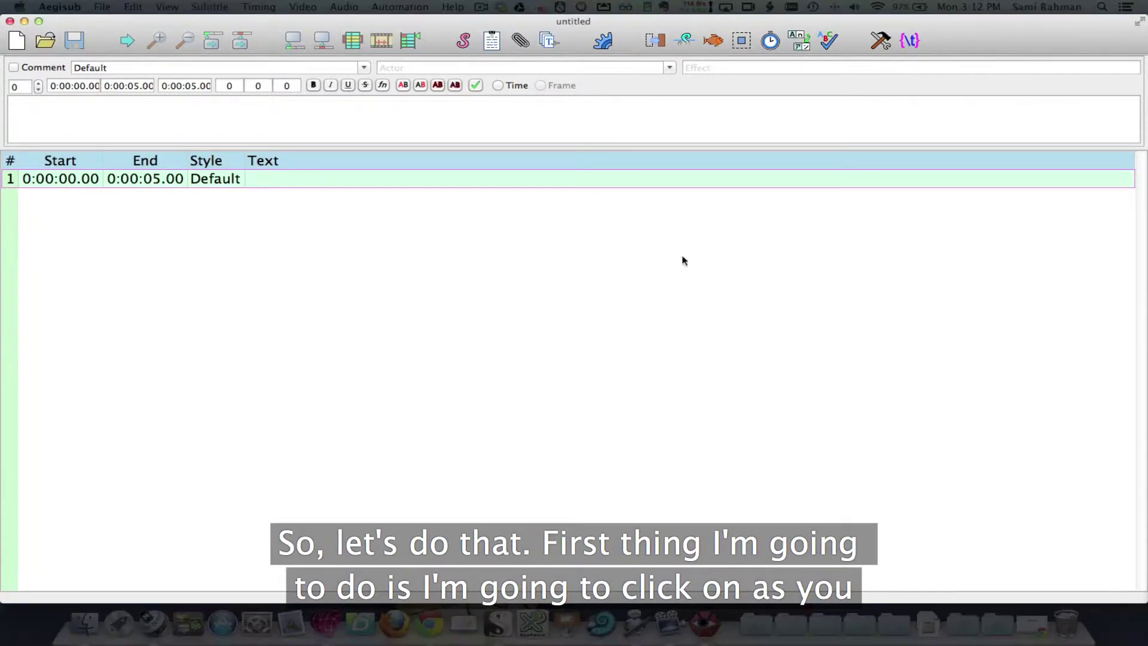
# Show the Interface page of Aegisub Preferences and move the dialog lower on screen
pyautogui.click(65, 7)
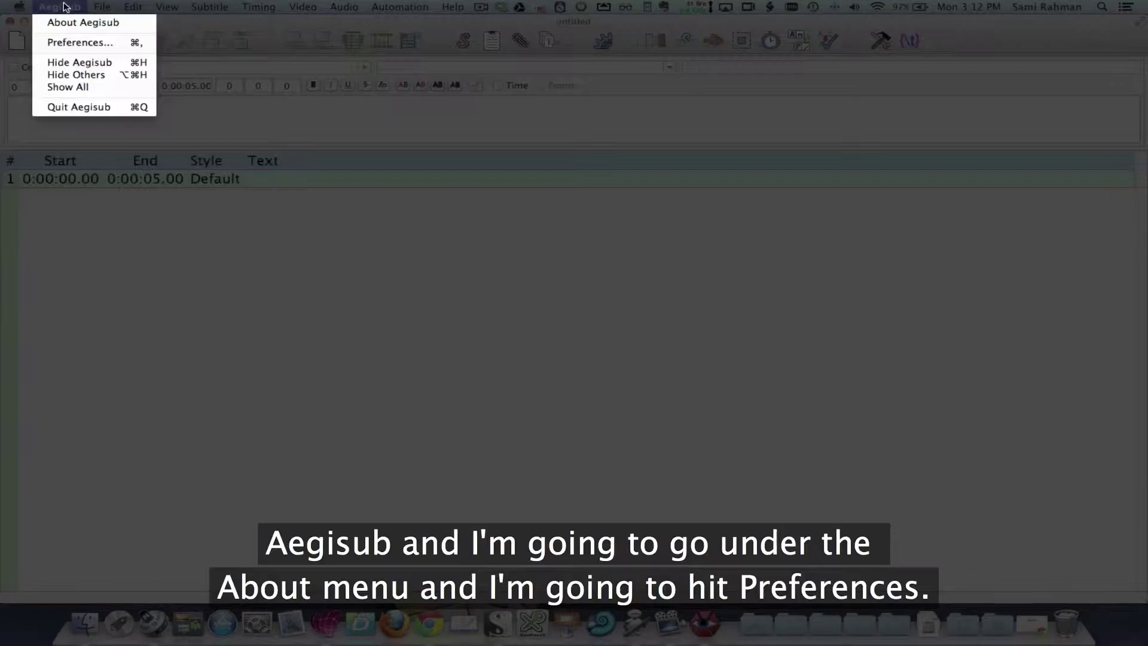
pyautogui.click(67, 42)
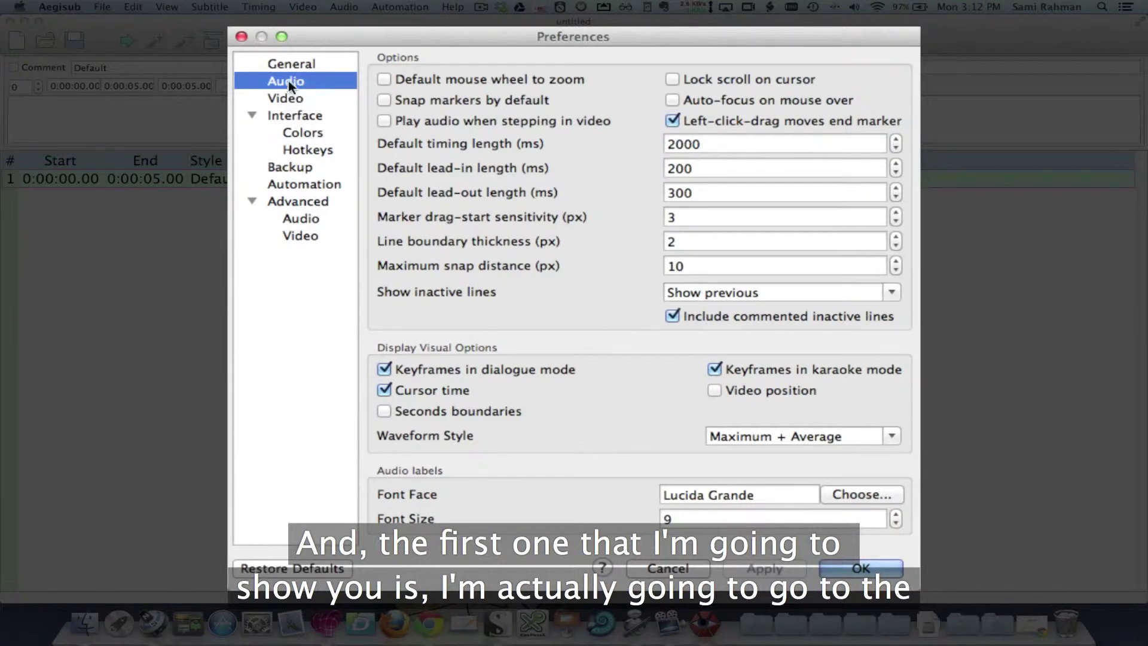
pyautogui.click(295, 114)
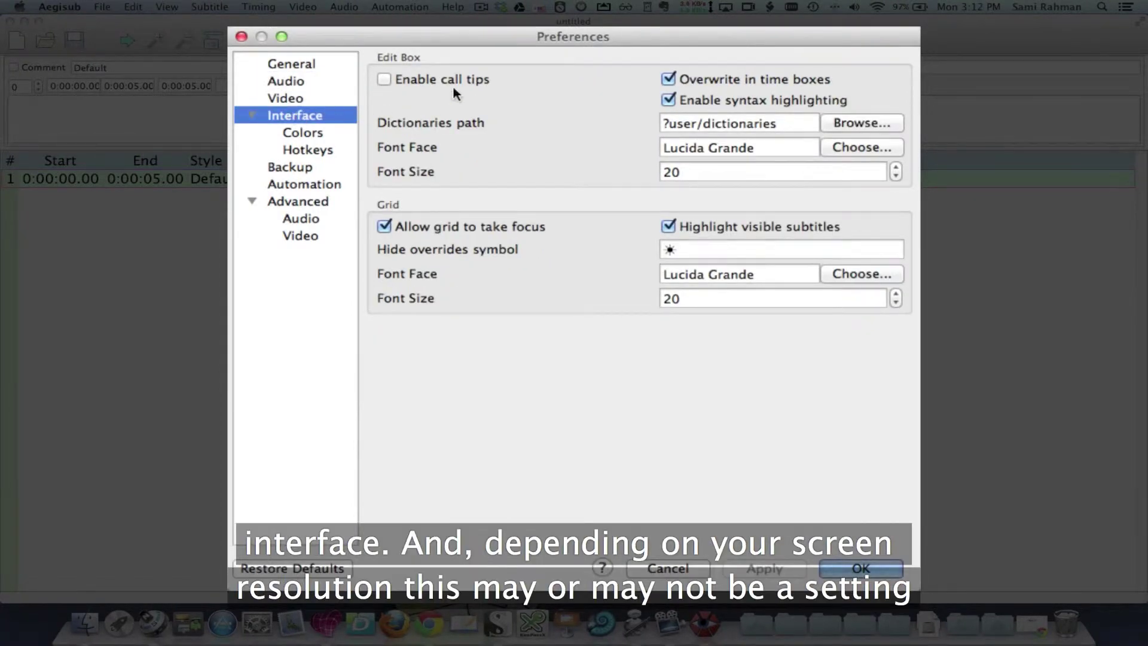
pyautogui.moveTo(461, 38); pyautogui.dragTo(504, 97)
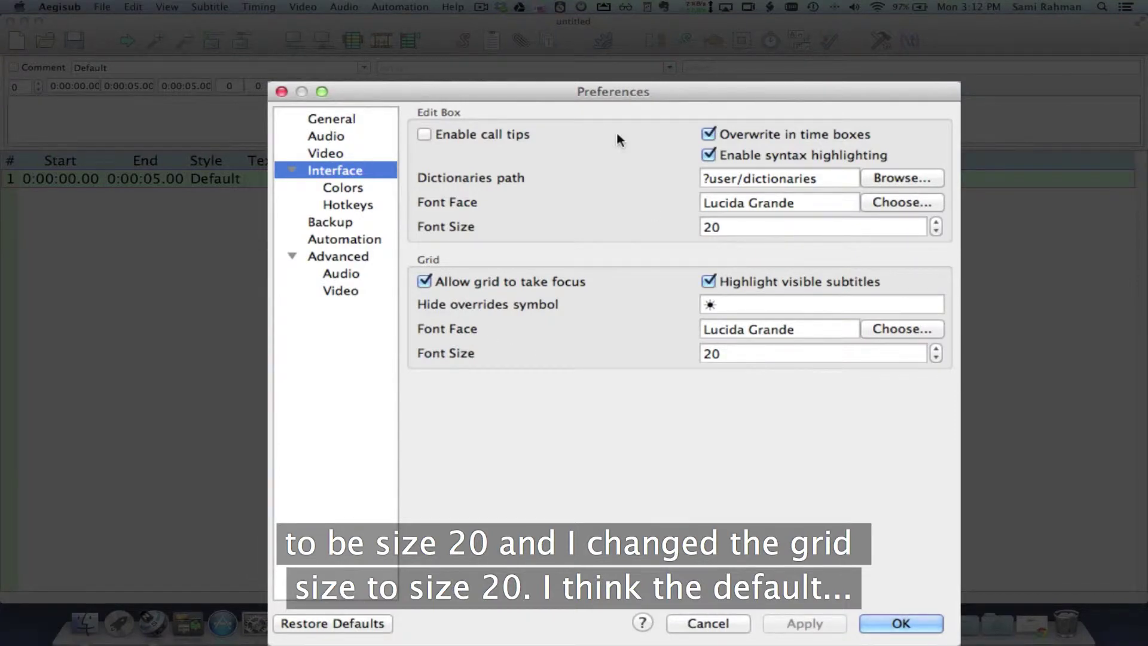
# Restore all preferences to defaults and raise the Edit Box font size to 20
pyautogui.click(371, 625)
pyautogui.click(712, 305)
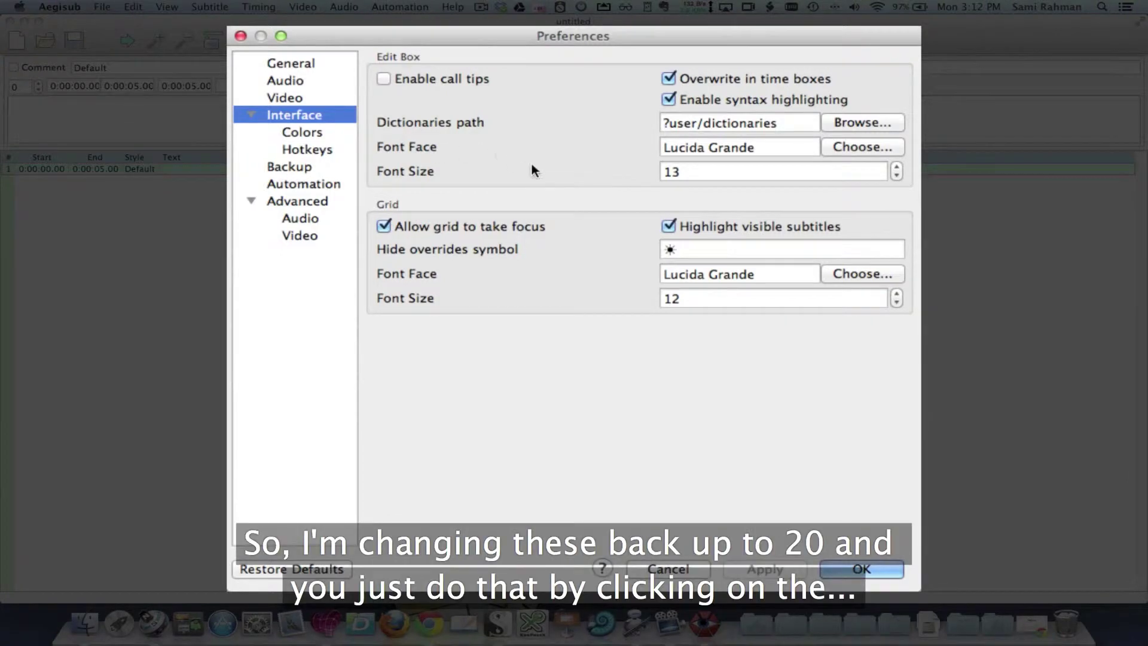
pyautogui.click(896, 168)
pyautogui.click(896, 168)
pyautogui.click(896, 168)
pyautogui.click(897, 168)
pyautogui.click(897, 168)
pyautogui.click(896, 168)
pyautogui.click(896, 168)
# Raise the Grid font size to 20 and apply both font changes
pyautogui.click(896, 293)
pyautogui.click(896, 293)
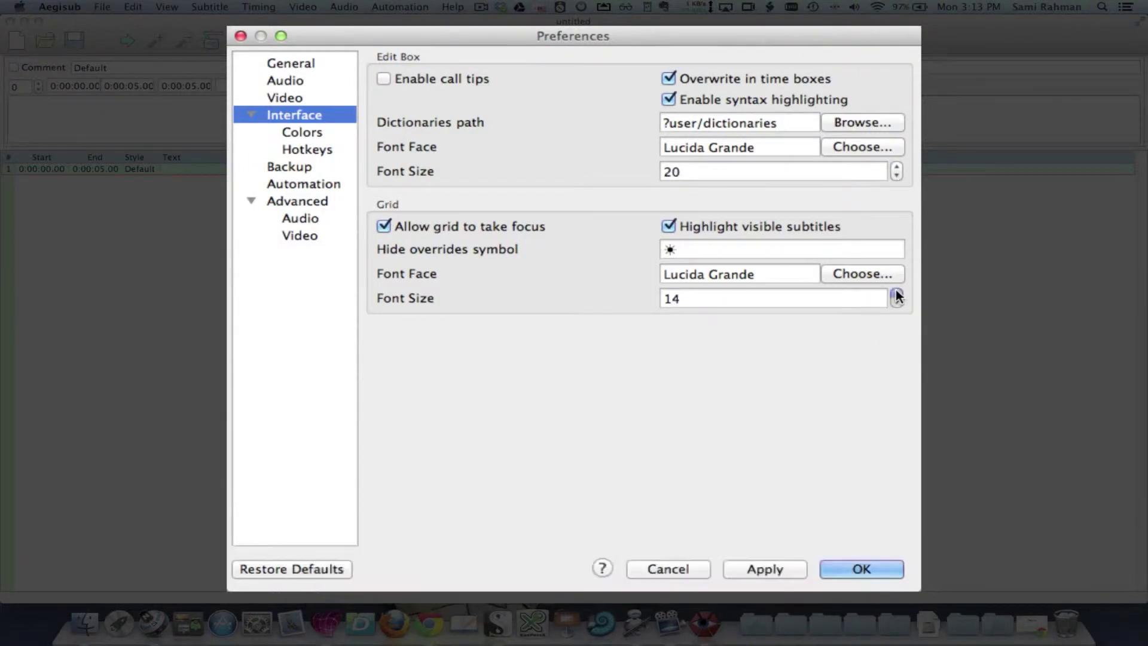
pyautogui.click(896, 293)
pyautogui.click(897, 293)
pyautogui.click(896, 293)
pyautogui.click(896, 293)
pyautogui.click(896, 293)
pyautogui.click(896, 293)
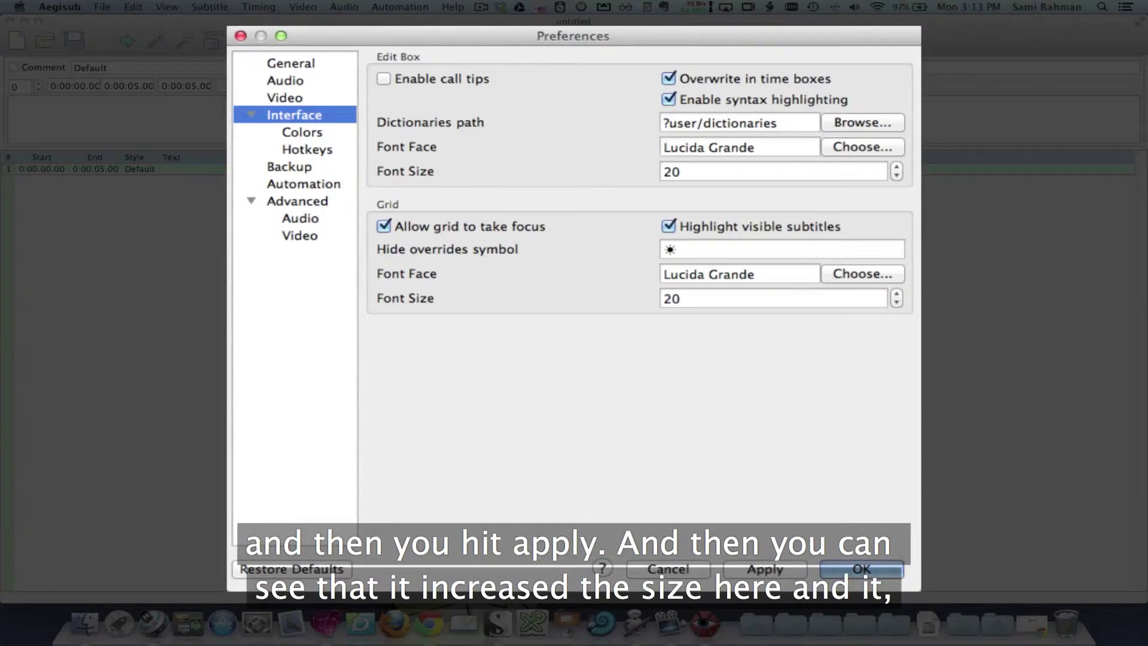
pyautogui.click(761, 568)
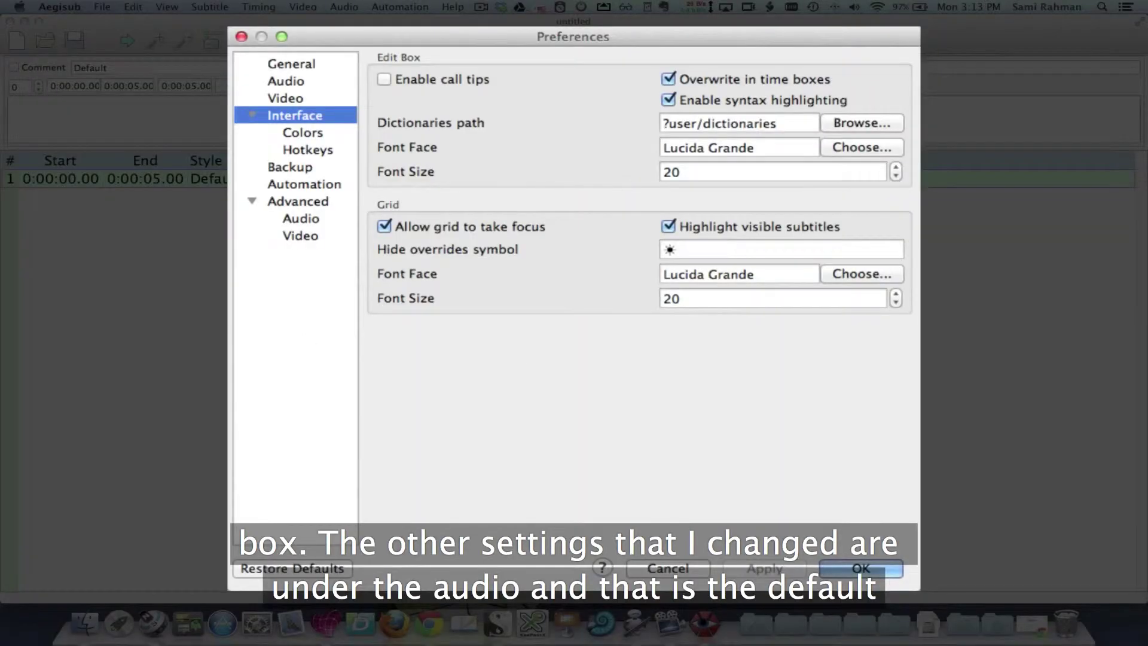
# On the Audio page, raise the default lead-out length to 400 ms
pyautogui.click(289, 81)
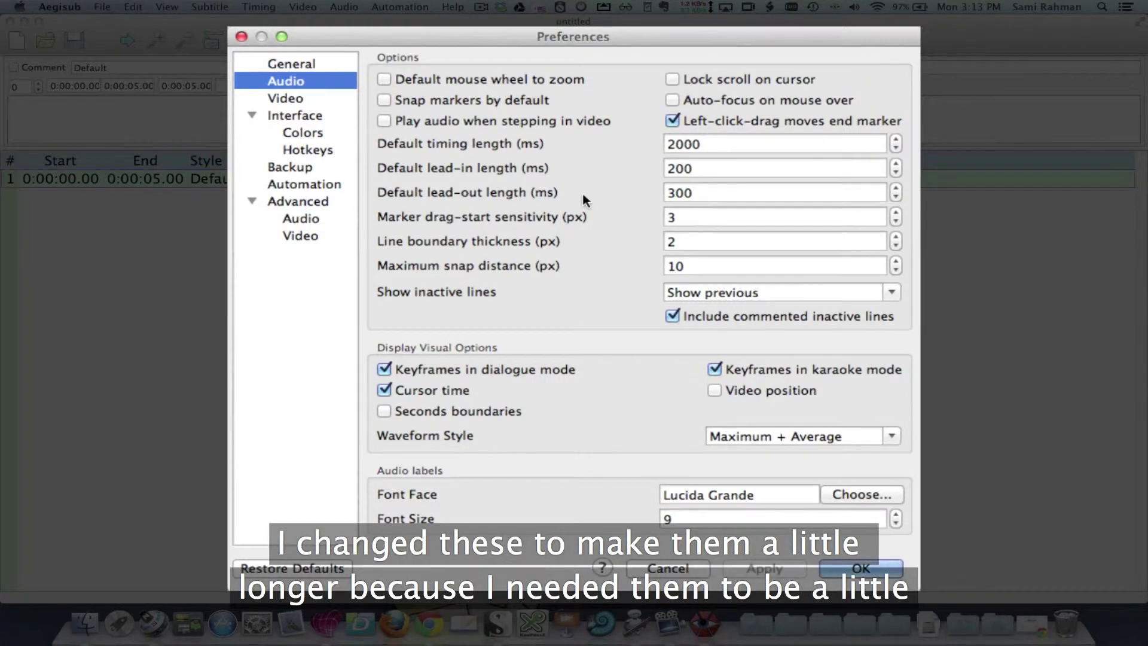
pyautogui.click(895, 189)
pyautogui.moveTo(897, 187); pyautogui.dragTo(897, 188)
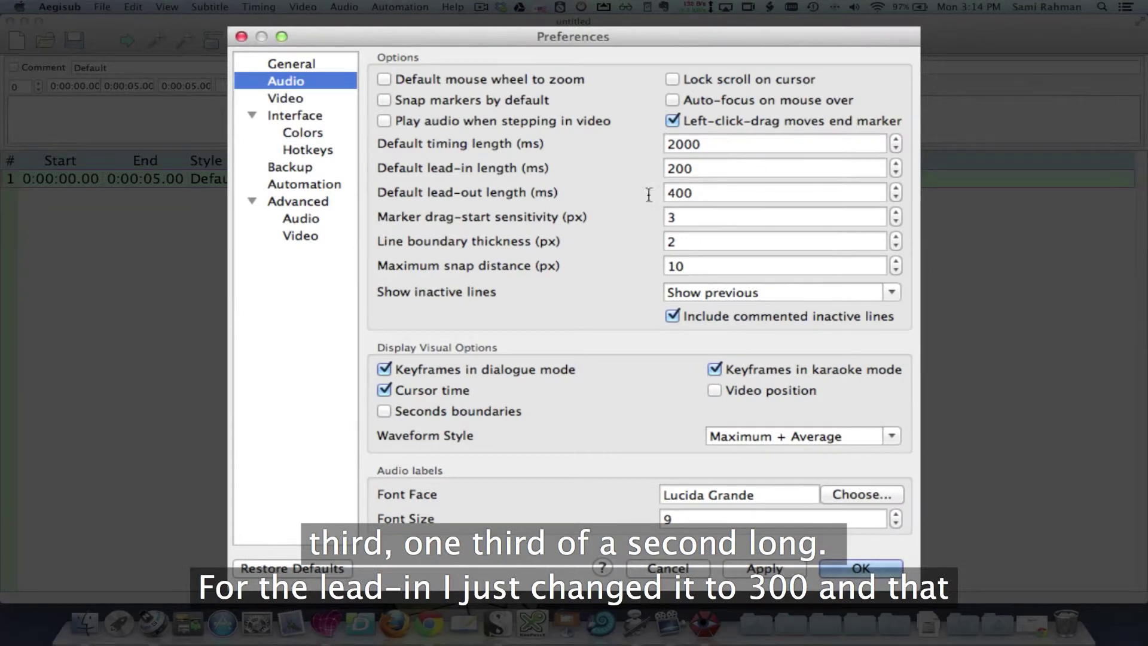
# Set the default audio lead-in length to 300 ms, stepping back after overshooting
pyautogui.click(896, 164)
pyautogui.moveTo(896, 164); pyautogui.dragTo(896, 166)
pyautogui.click(897, 173)
pyautogui.click(896, 173)
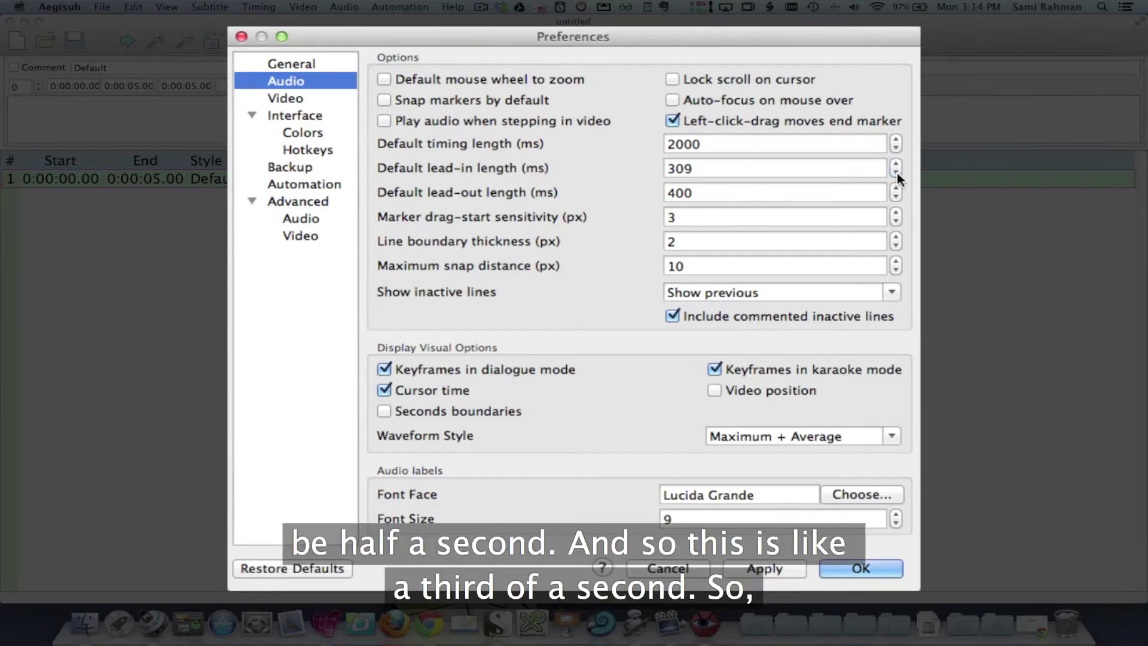
pyautogui.click(897, 173)
pyautogui.click(896, 174)
pyautogui.click(896, 174)
pyautogui.click(897, 174)
pyautogui.click(896, 174)
pyautogui.click(897, 173)
pyautogui.click(896, 174)
pyautogui.click(897, 173)
pyautogui.click(897, 173)
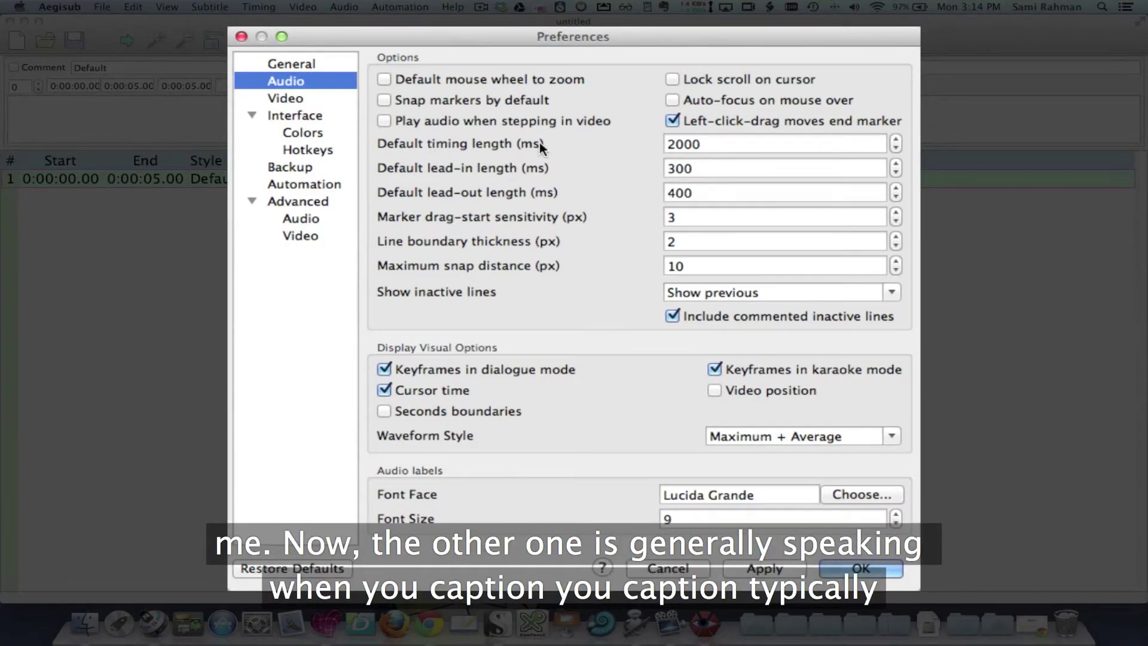
# Change the default timing length to 3000 by replacing its first digit with 3
pyautogui.click(726, 148)
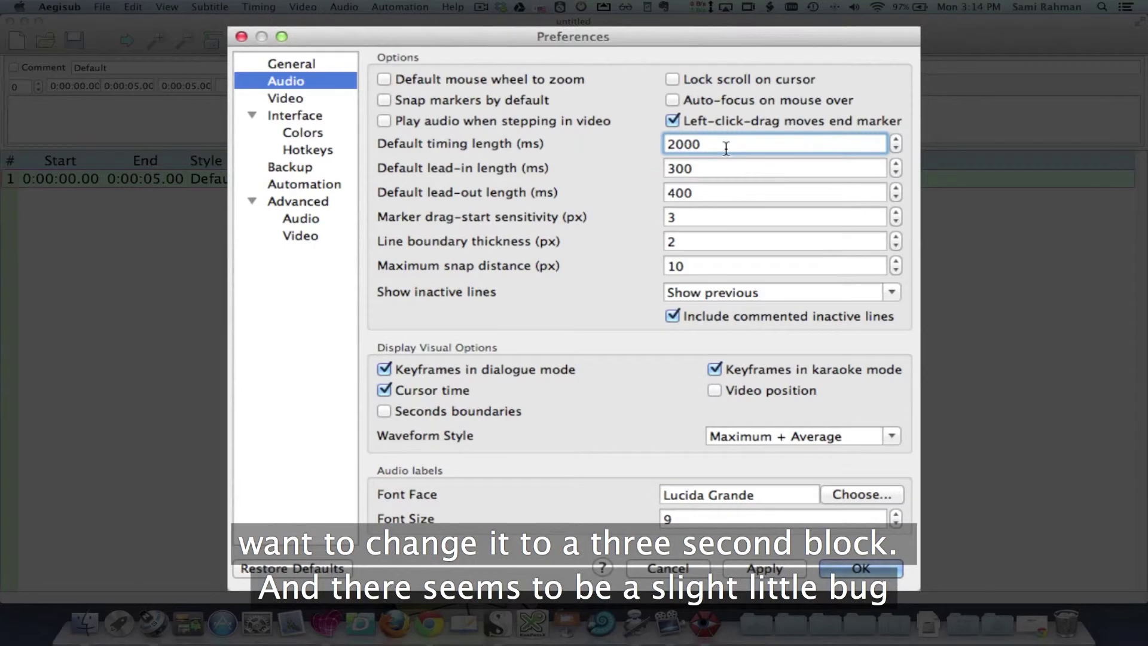
pyautogui.click(670, 144)
pyautogui.press('Delete')
pyautogui.write('3')
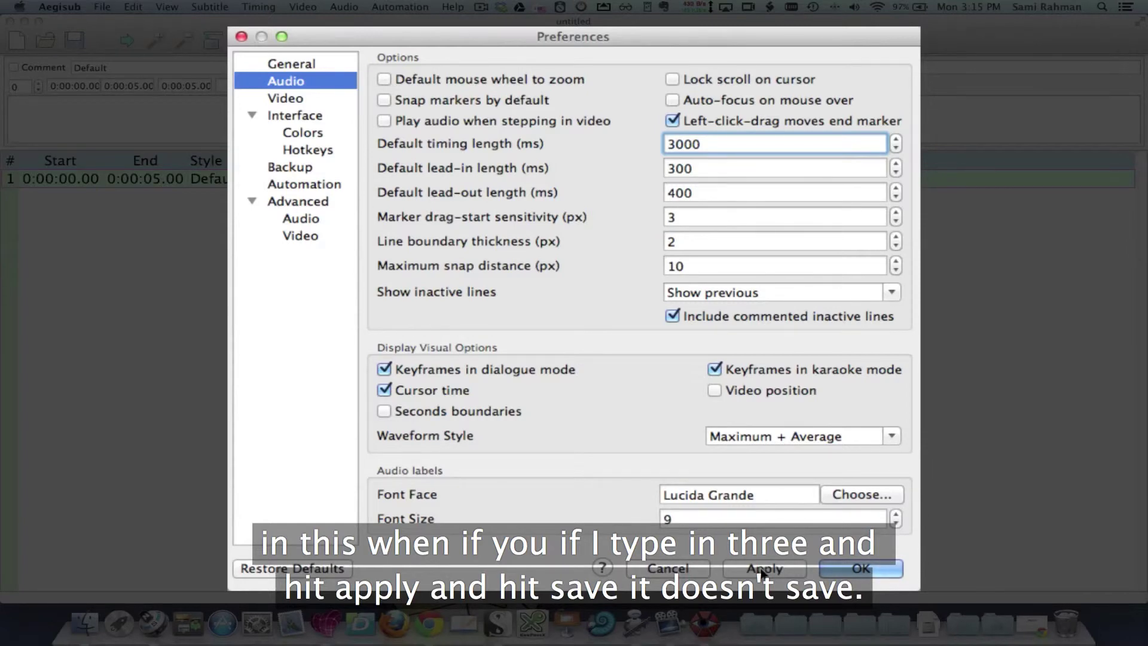
# Adjust the default timing length to 3001 ms, apply it, and close Preferences
pyautogui.click(896, 141)
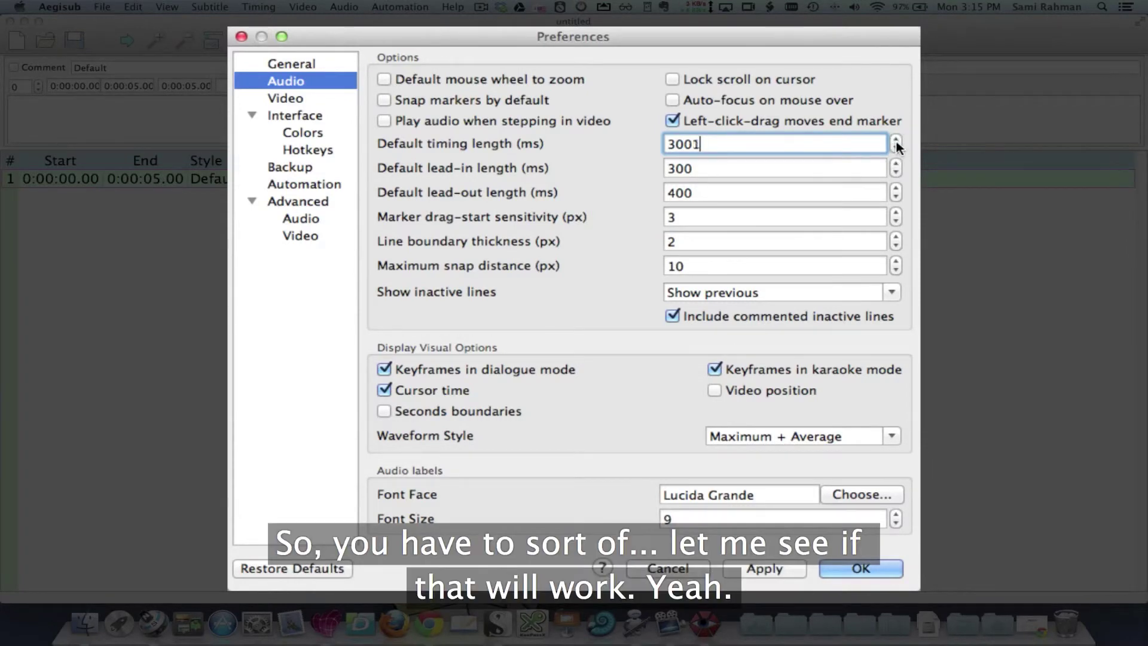
pyautogui.click(897, 141)
pyautogui.click(896, 150)
pyautogui.click(756, 570)
pyautogui.press('Return')
pyautogui.click(60, 7)
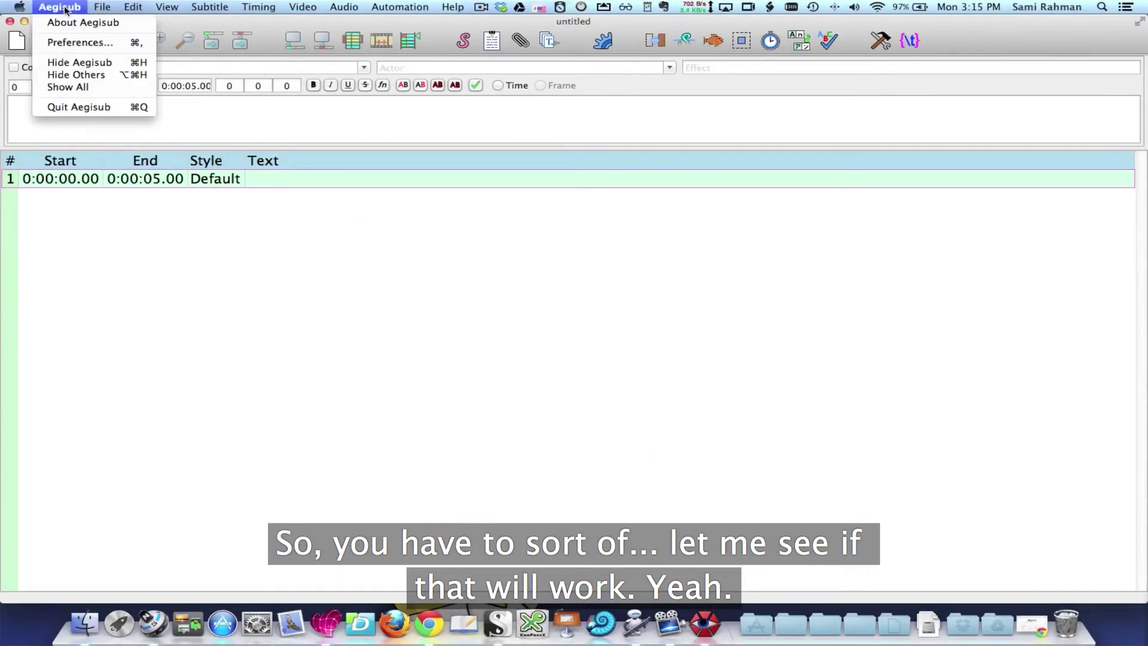
pyautogui.click(75, 43)
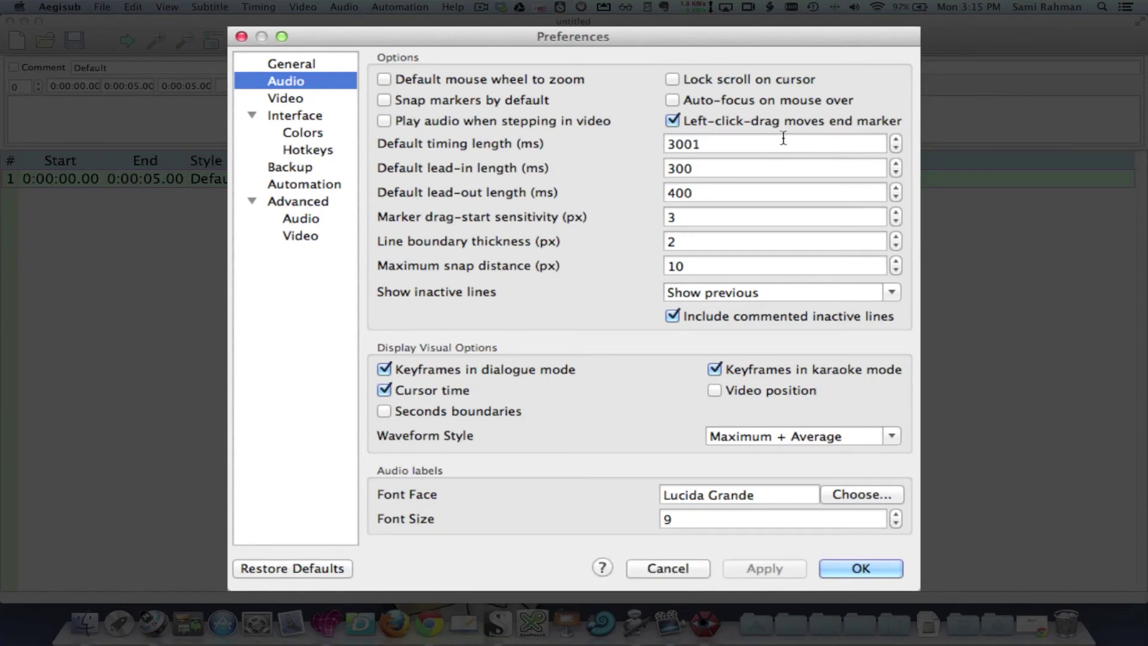
pyautogui.doubleClick(783, 138)
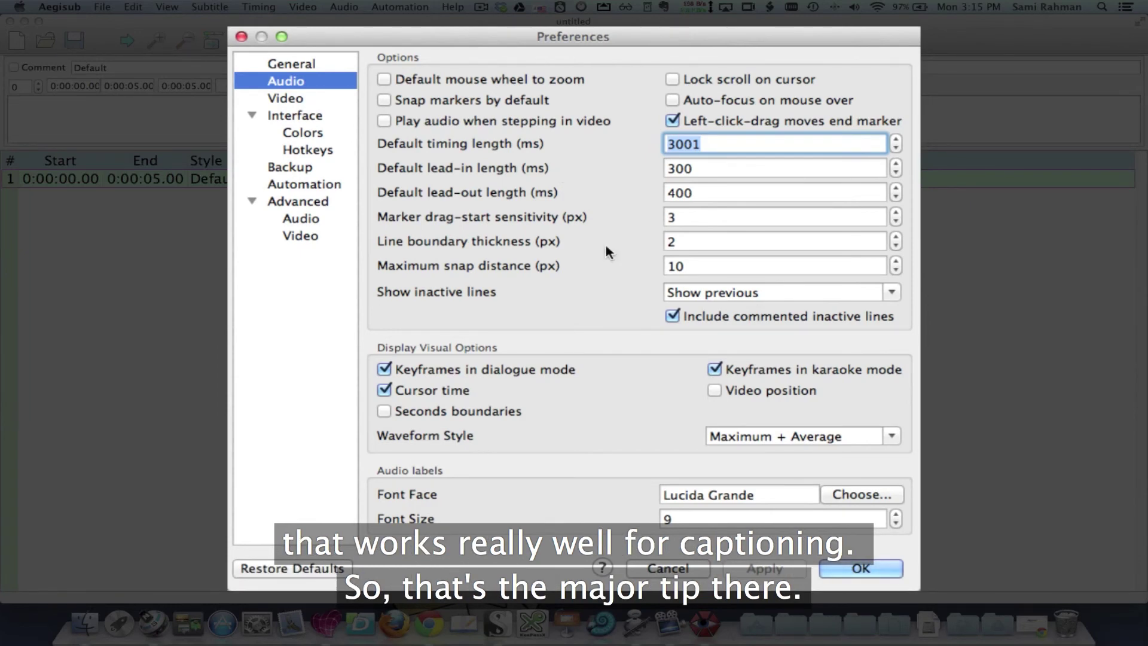
pyautogui.click(861, 568)
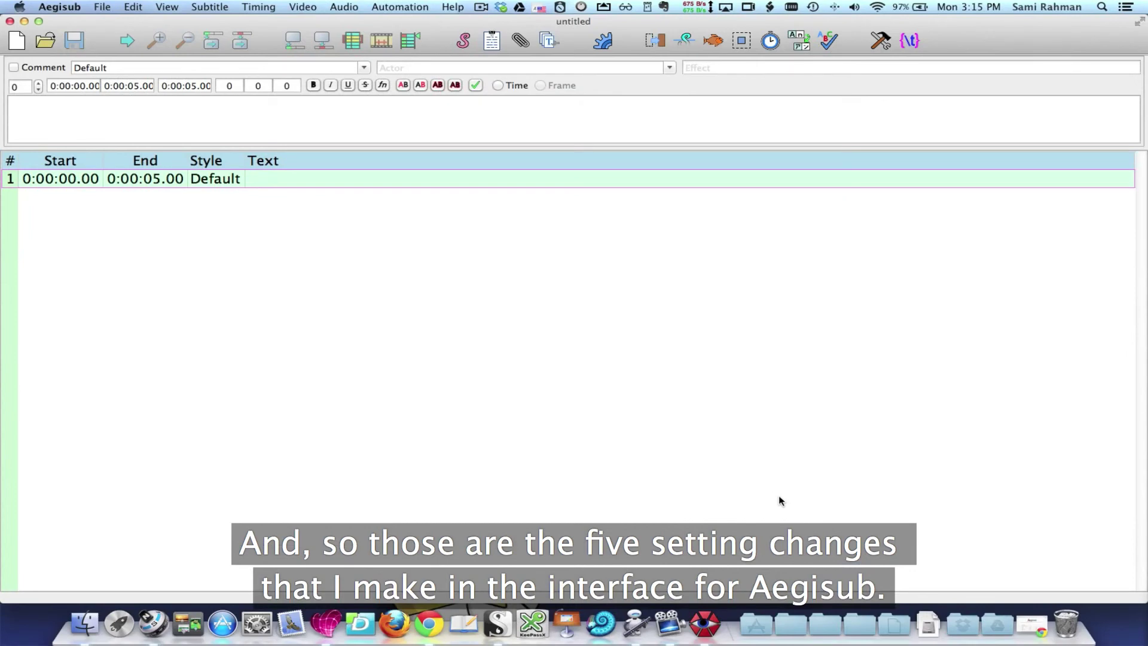